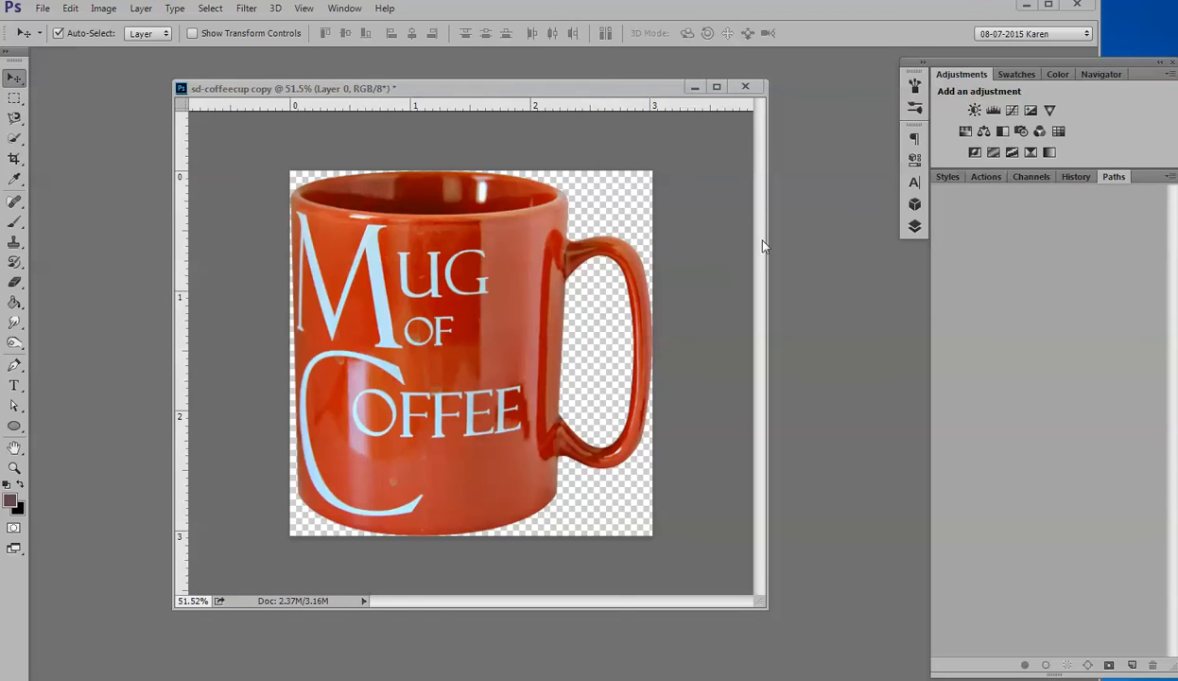
# Add a Hue/Saturation adjustment layer above the mug layer, using the previous layer to create a clipping mask
pyautogui.click(143, 11)
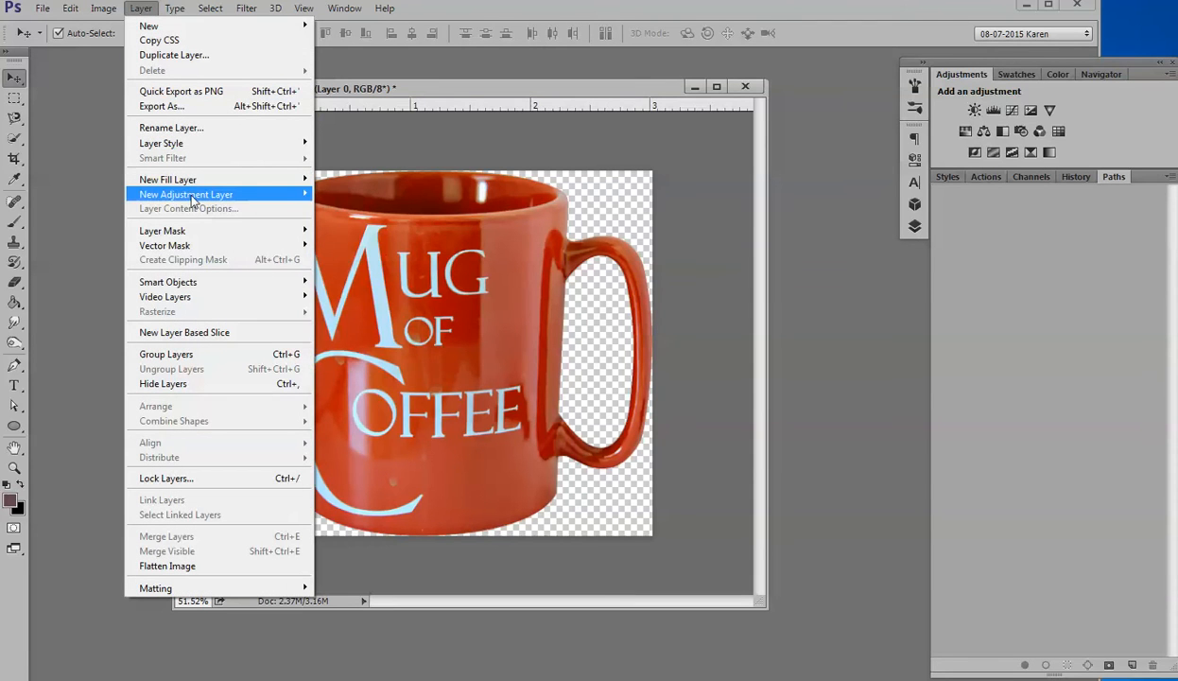
pyautogui.moveTo(227, 195)
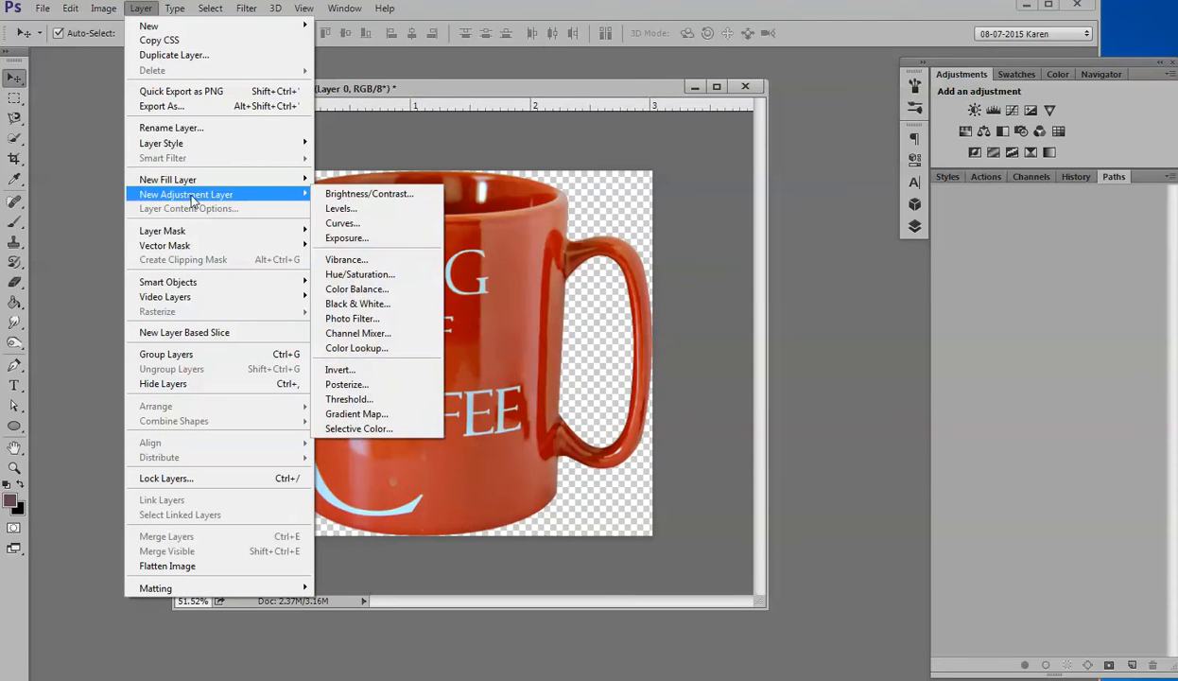
pyautogui.click(381, 274)
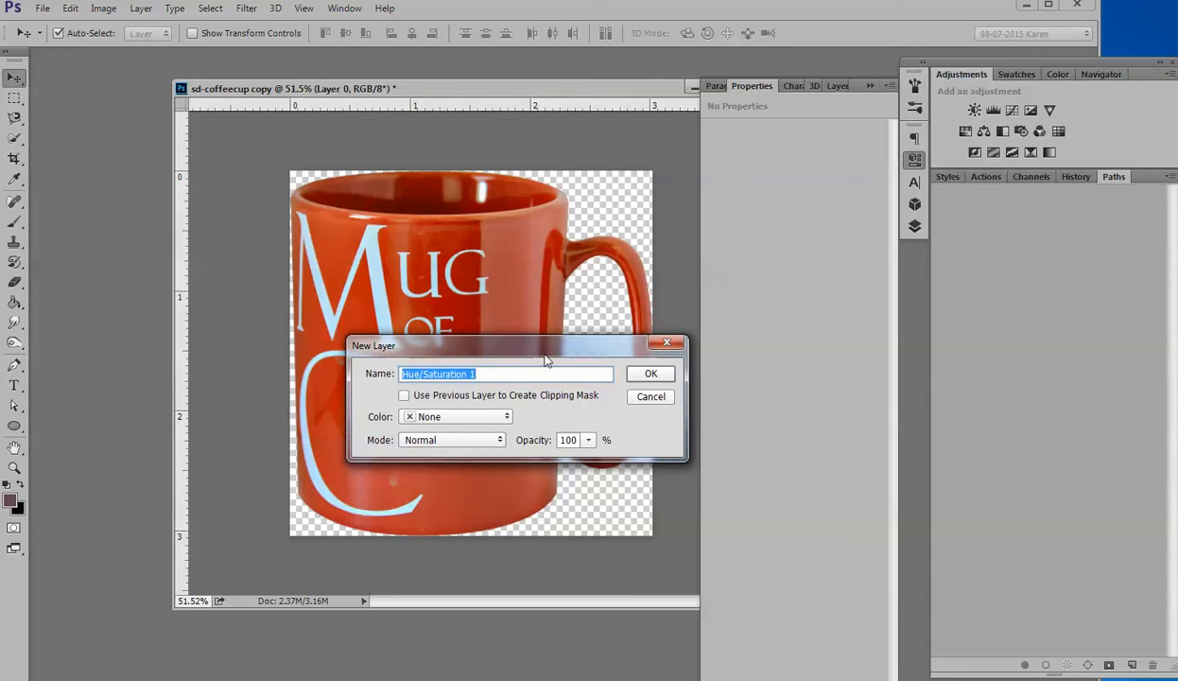
pyautogui.moveTo(555, 348); pyautogui.dragTo(640, 363)
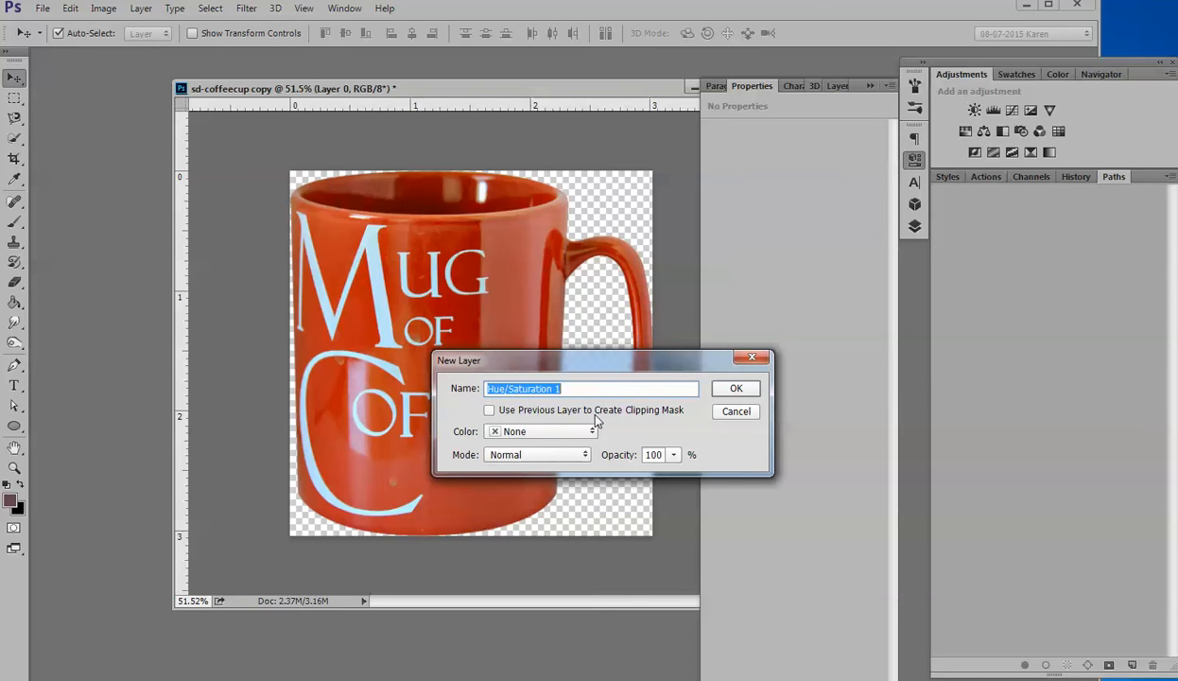
pyautogui.click(489, 412)
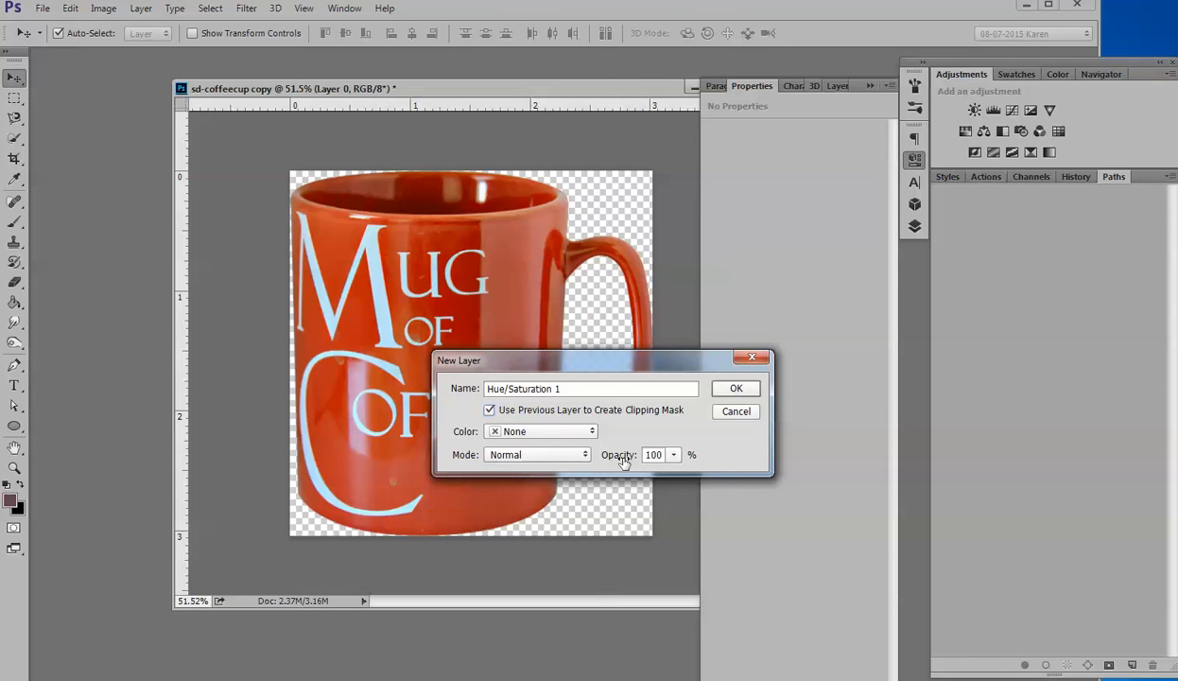
pyautogui.click(734, 390)
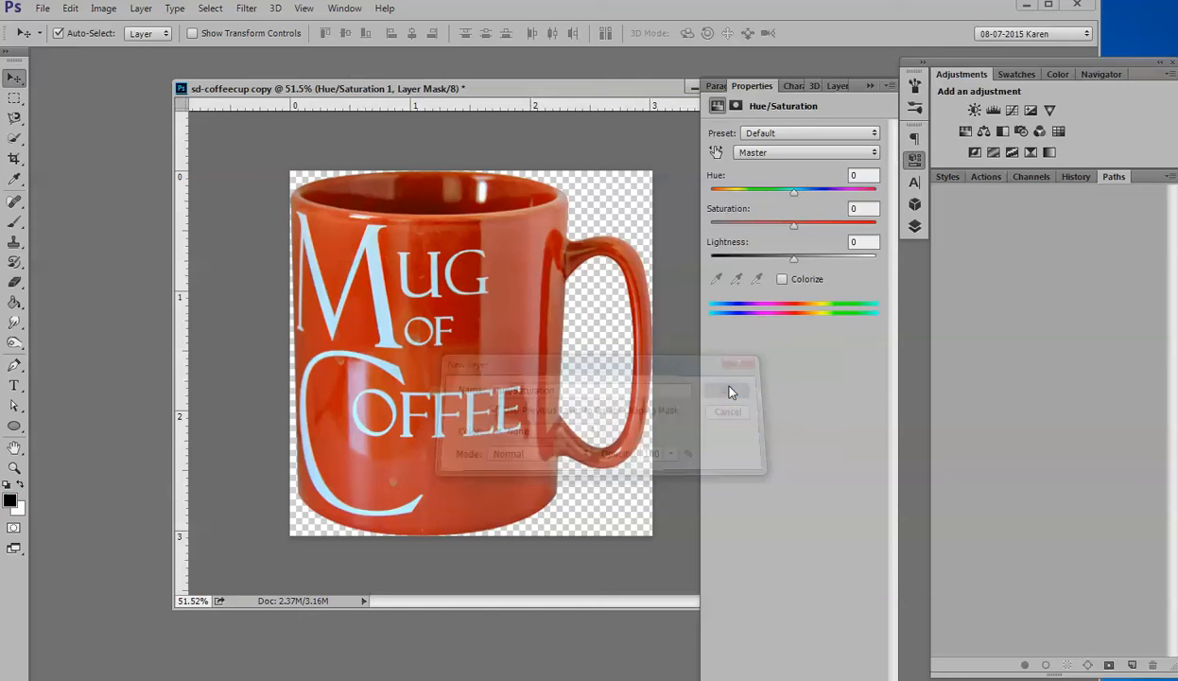
# Reopen the Hue/Saturation 1 layer's adjustment settings and set its Hue to -180
pyautogui.click(915, 227)
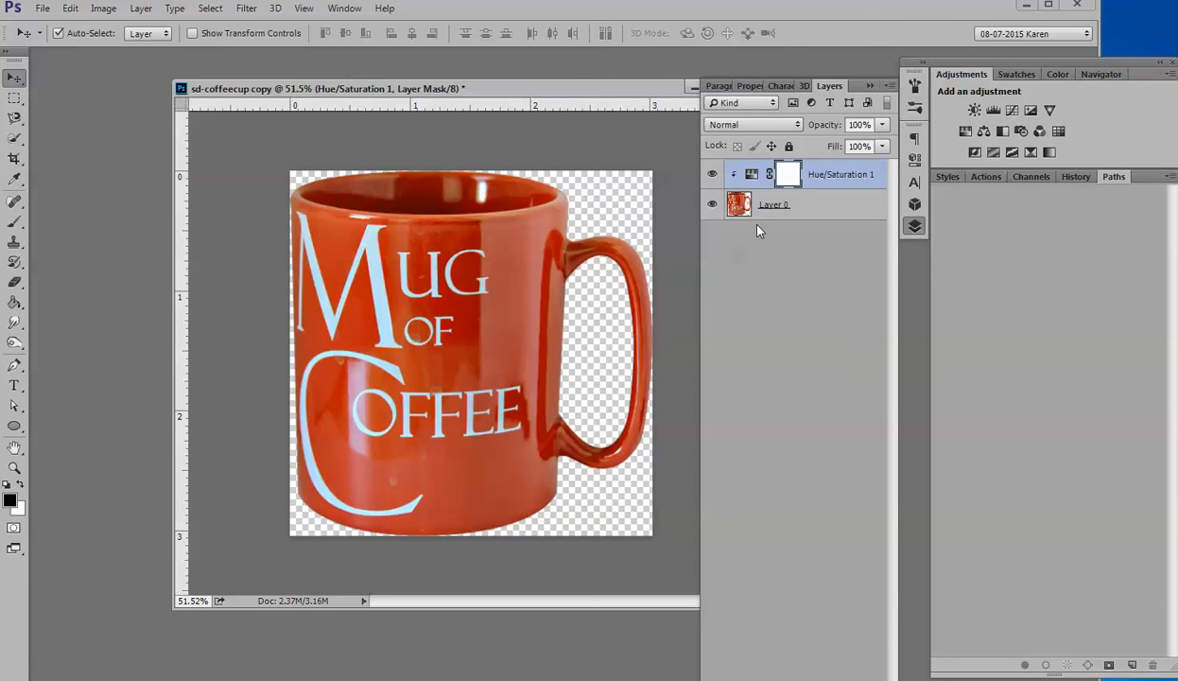
pyautogui.doubleClick(751, 175)
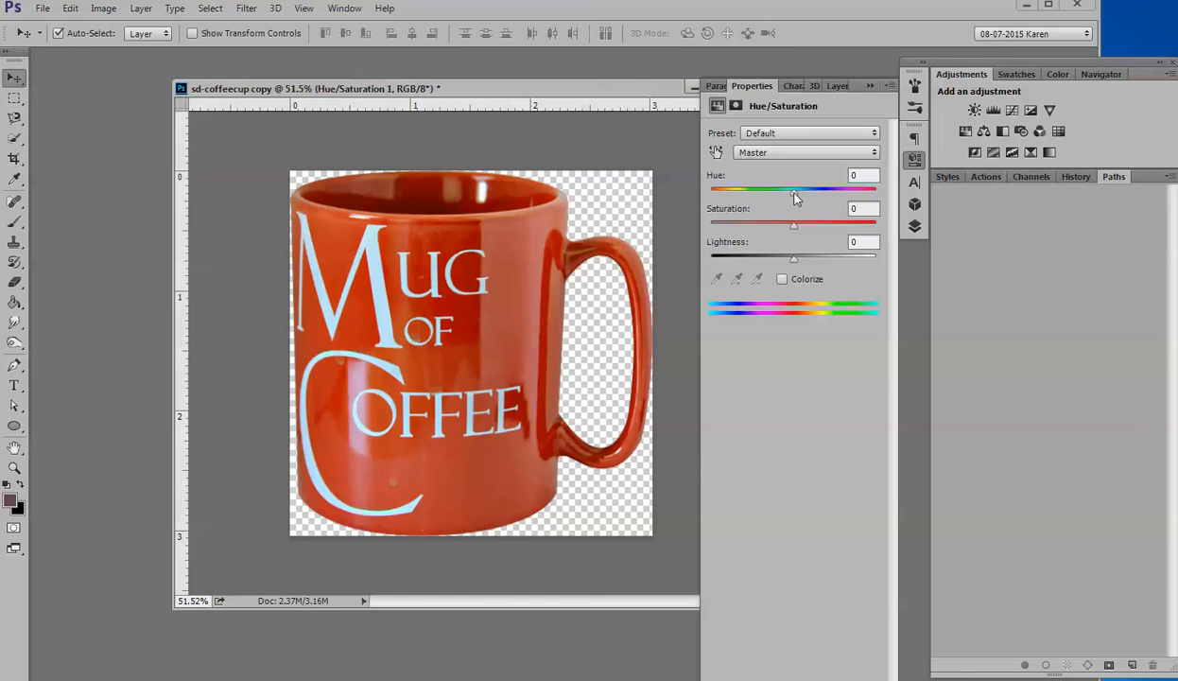
pyautogui.moveTo(794, 194); pyautogui.dragTo(709, 210)
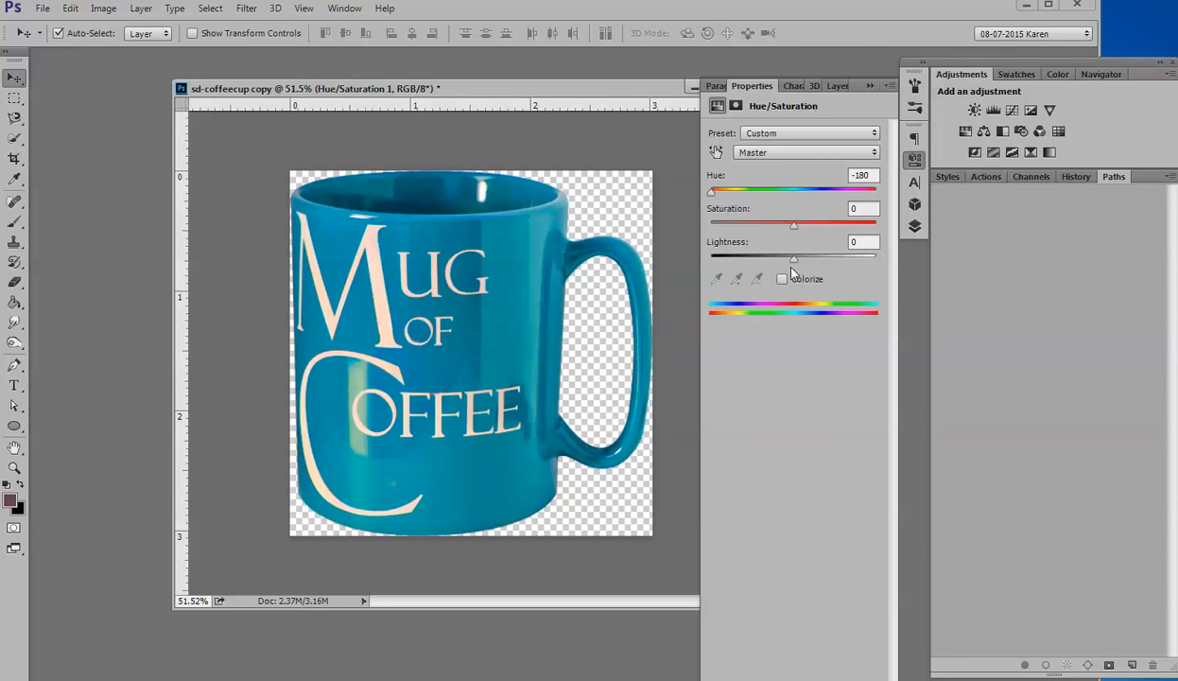
# Step the Hue/Saturation 1 layer's blend mode one by one from Dissolve through to Saturation to compare the mug colours
pyautogui.click(915, 228)
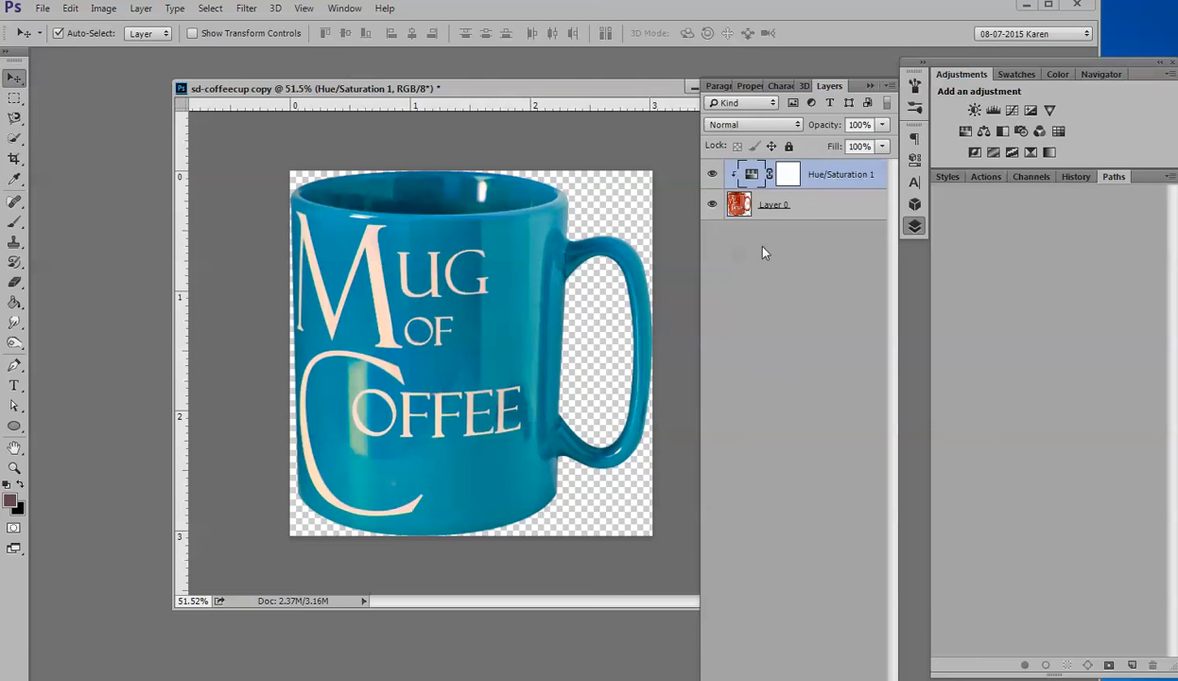
pyautogui.rightClick(836, 180)
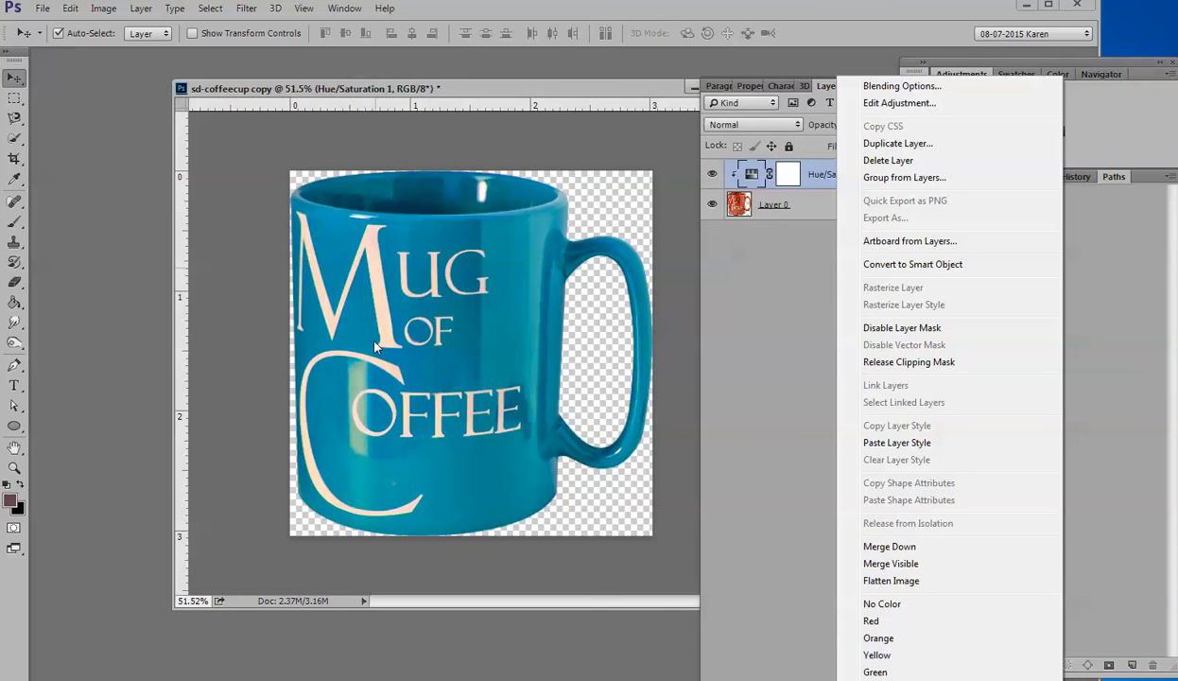
pyautogui.click(808, 212)
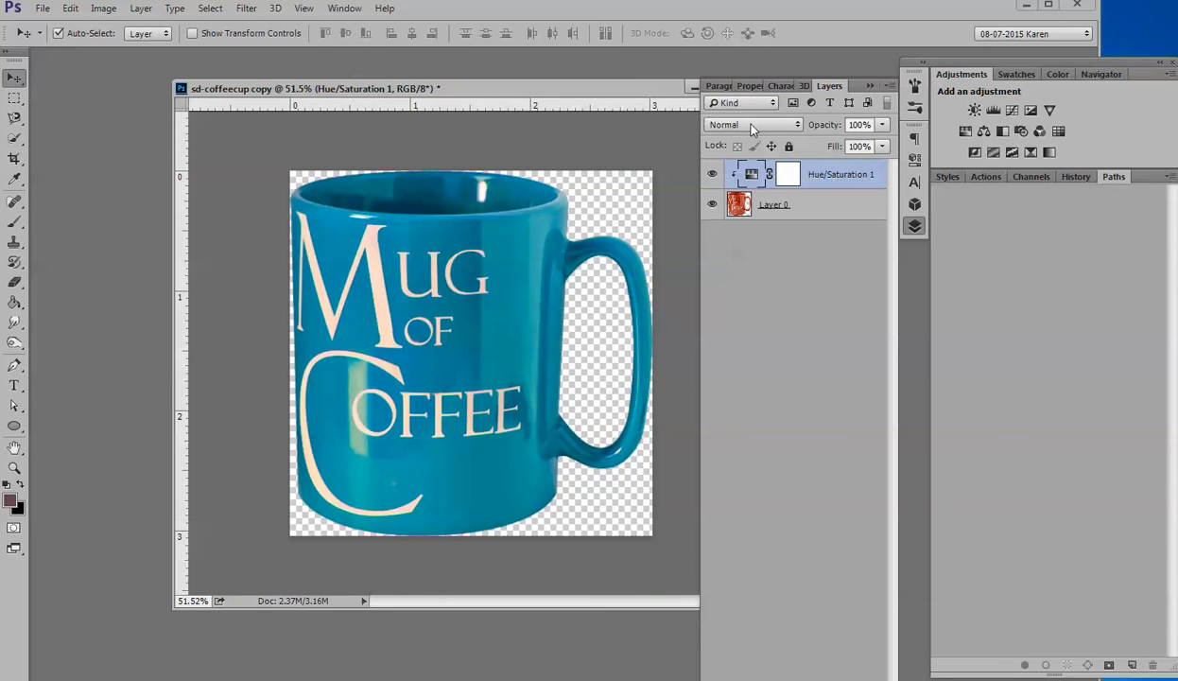
pyautogui.click(799, 127)
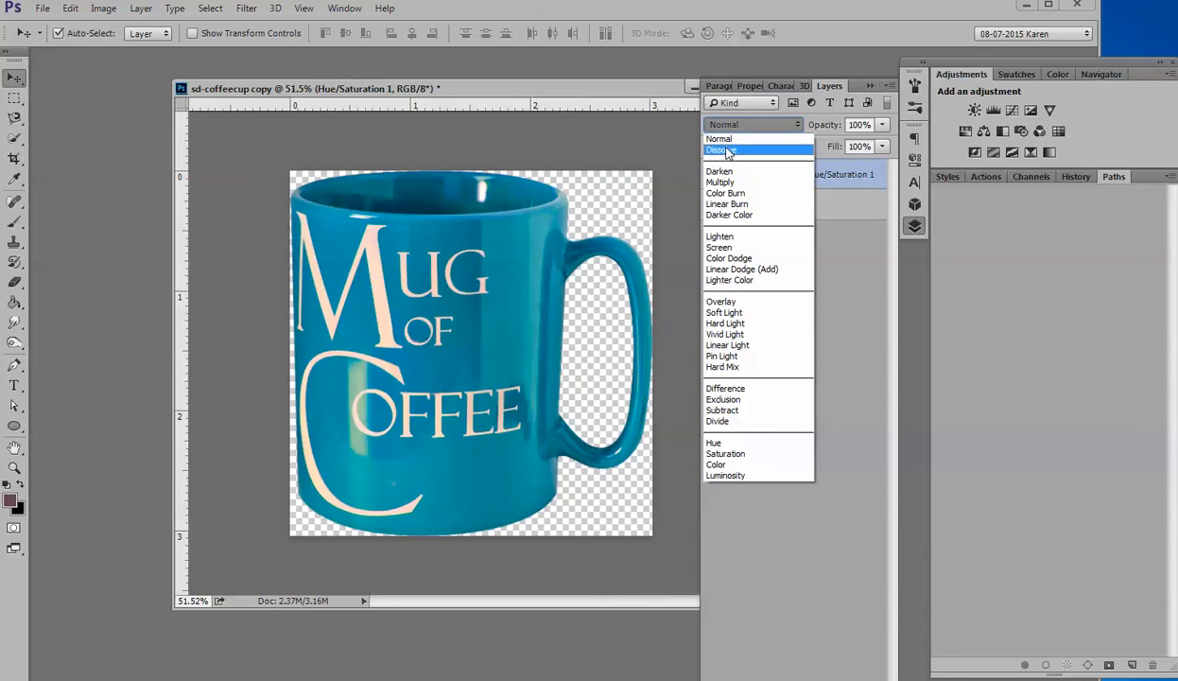
pyautogui.click(727, 151)
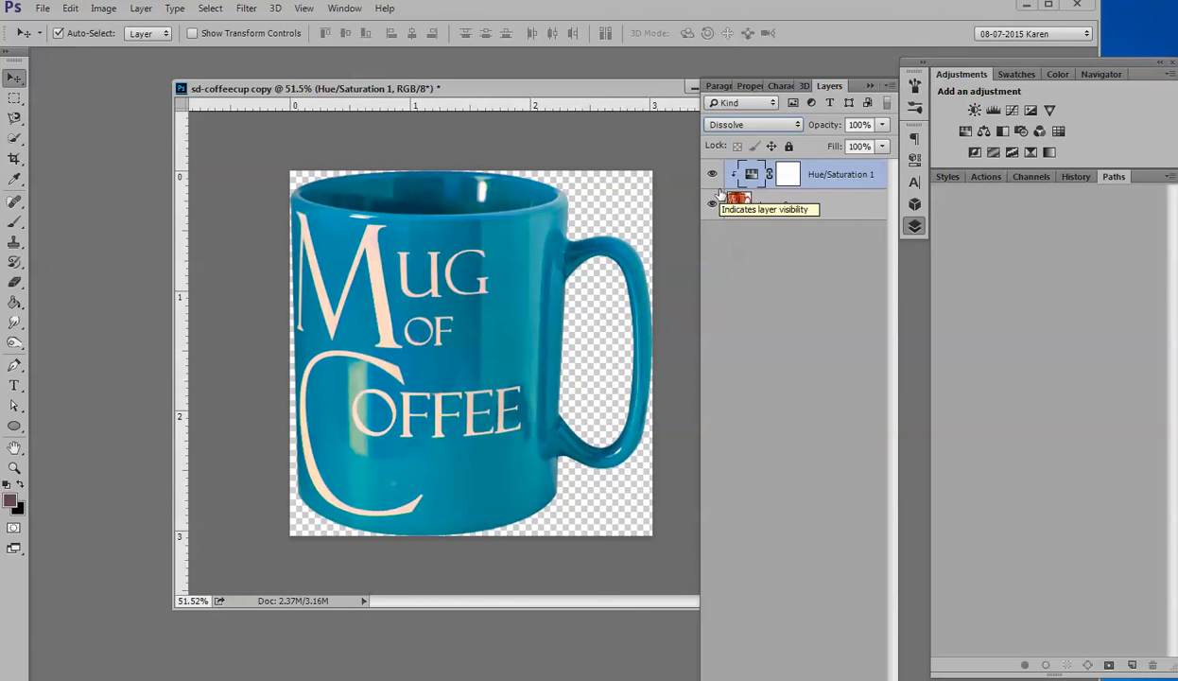
pyautogui.press('Down')
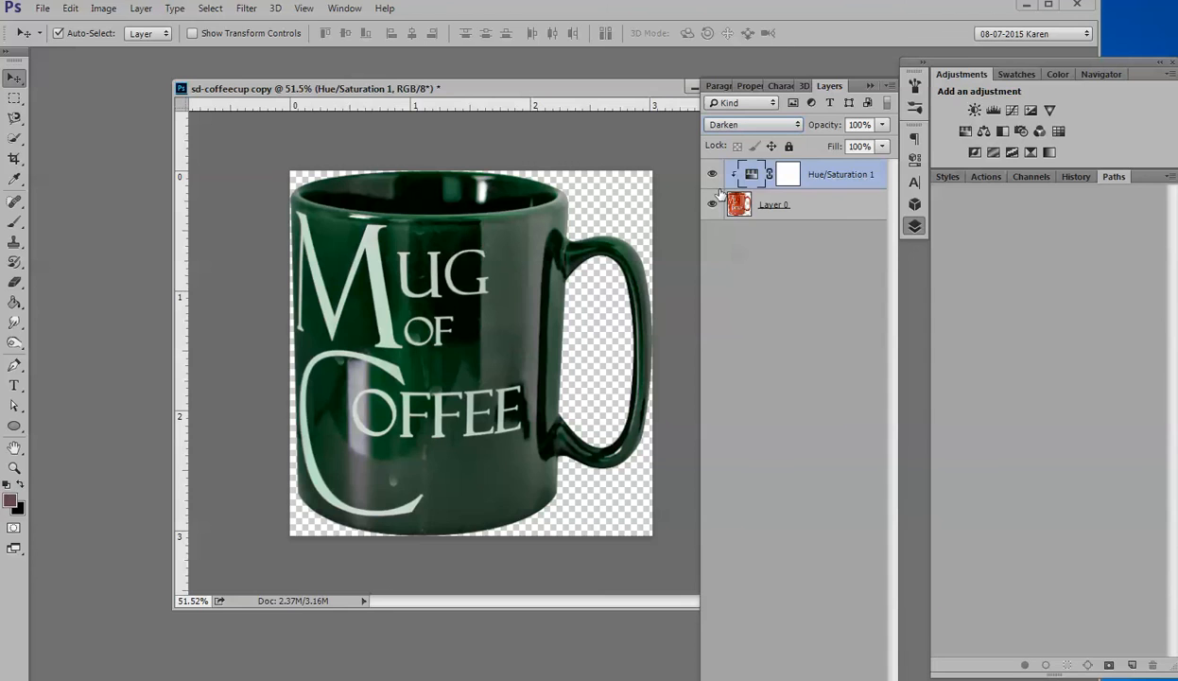
pyautogui.press('Down')
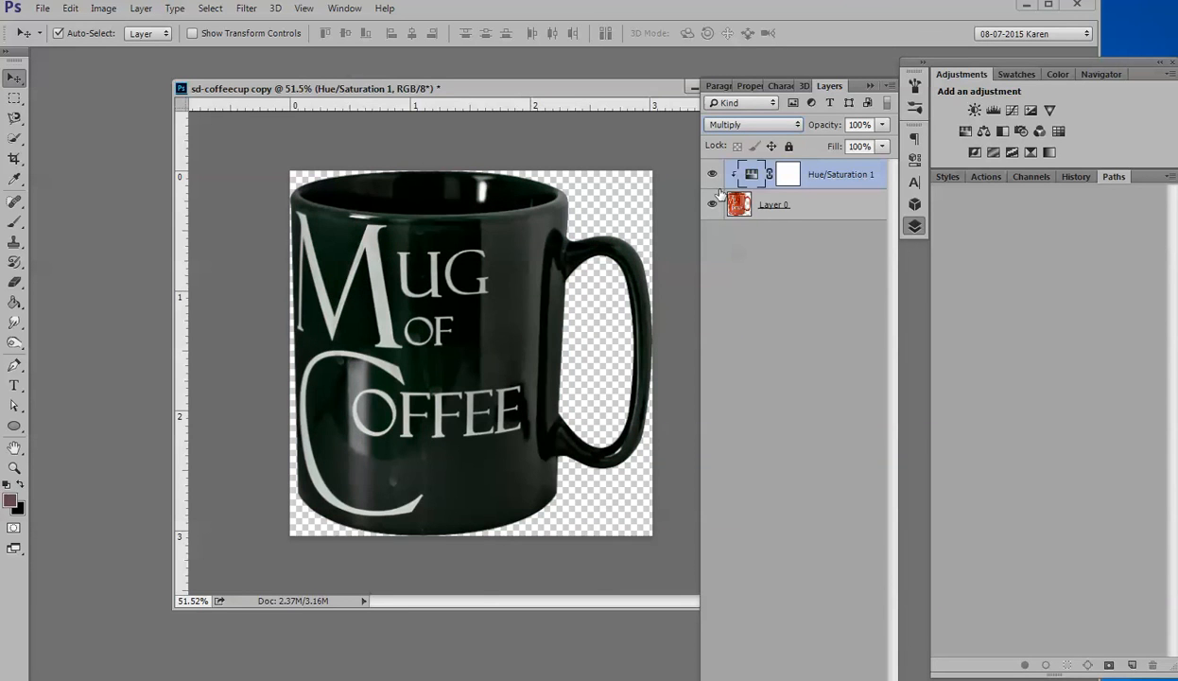
pyautogui.press('Down')
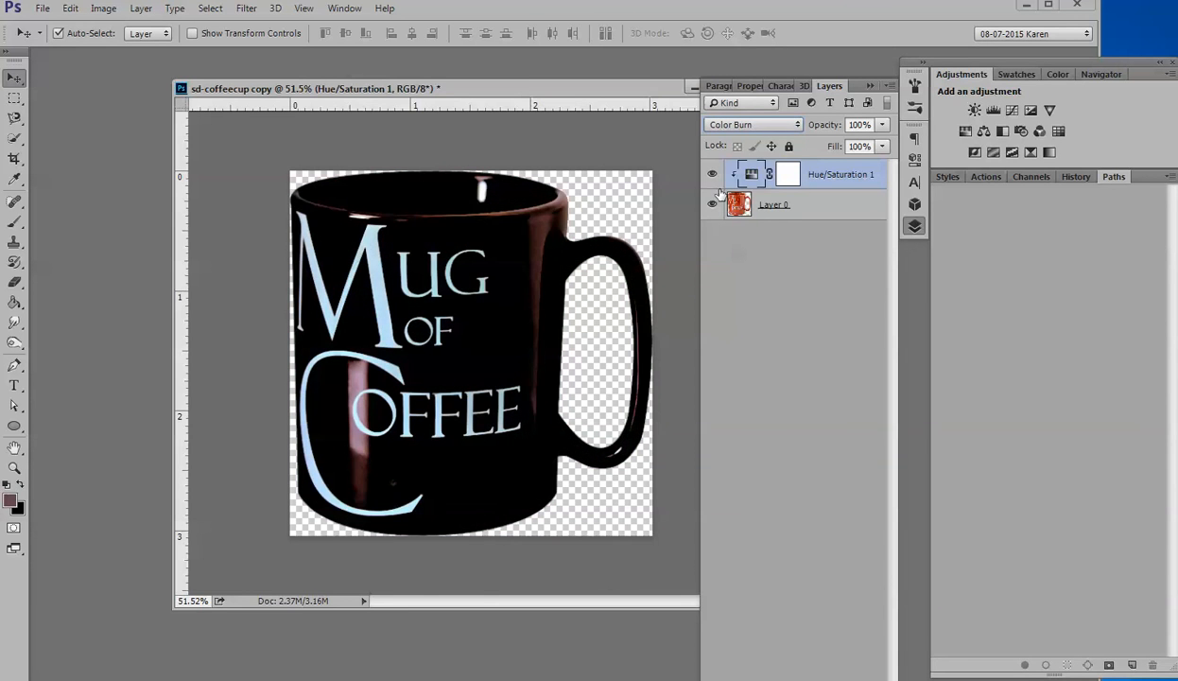
pyautogui.press('Down')
pyautogui.press('Down')
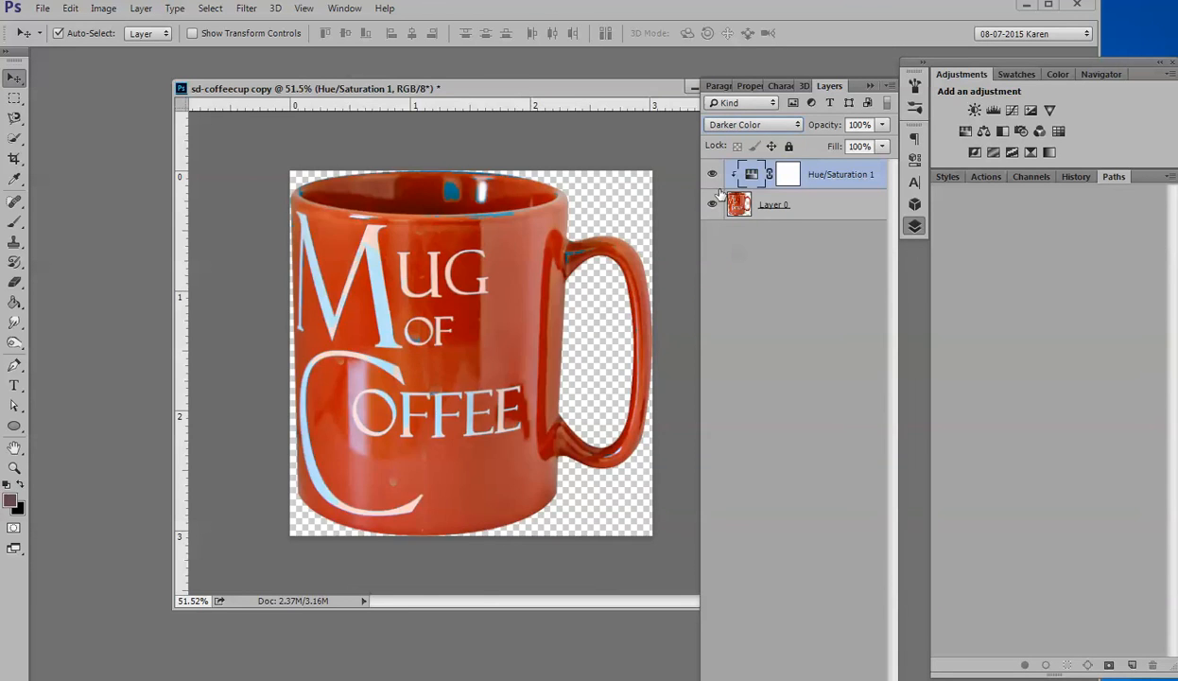
pyautogui.press('Down')
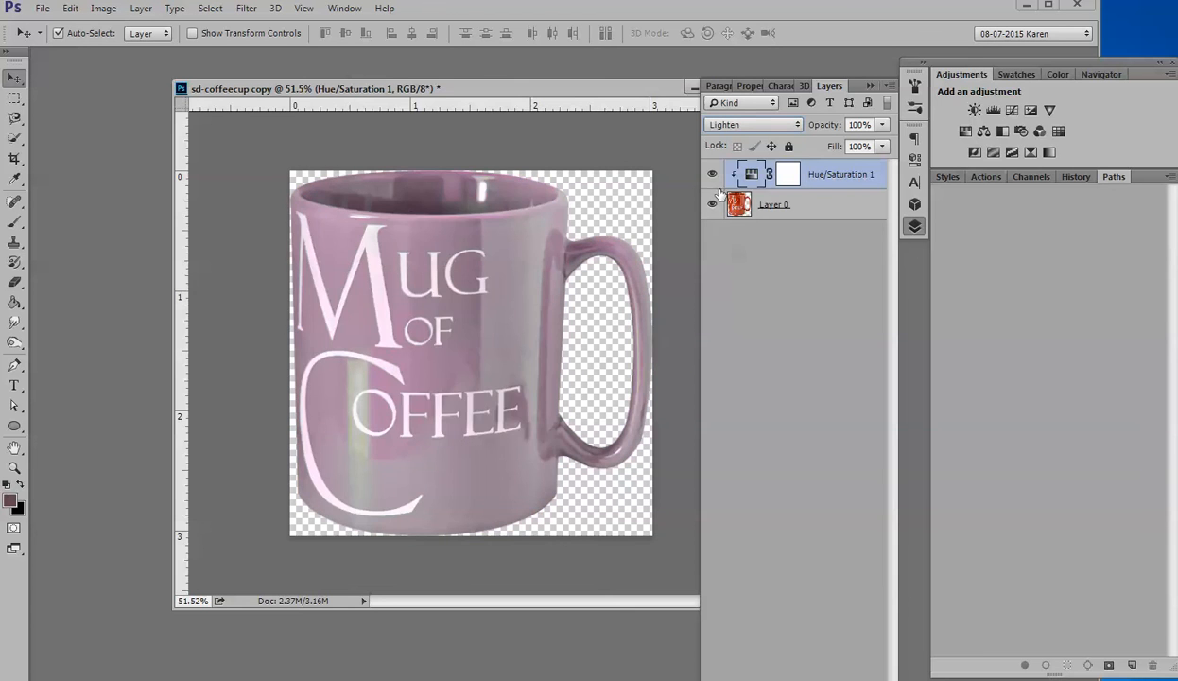
pyautogui.press('Down')
pyautogui.press('Down')
pyautogui.press('Down')
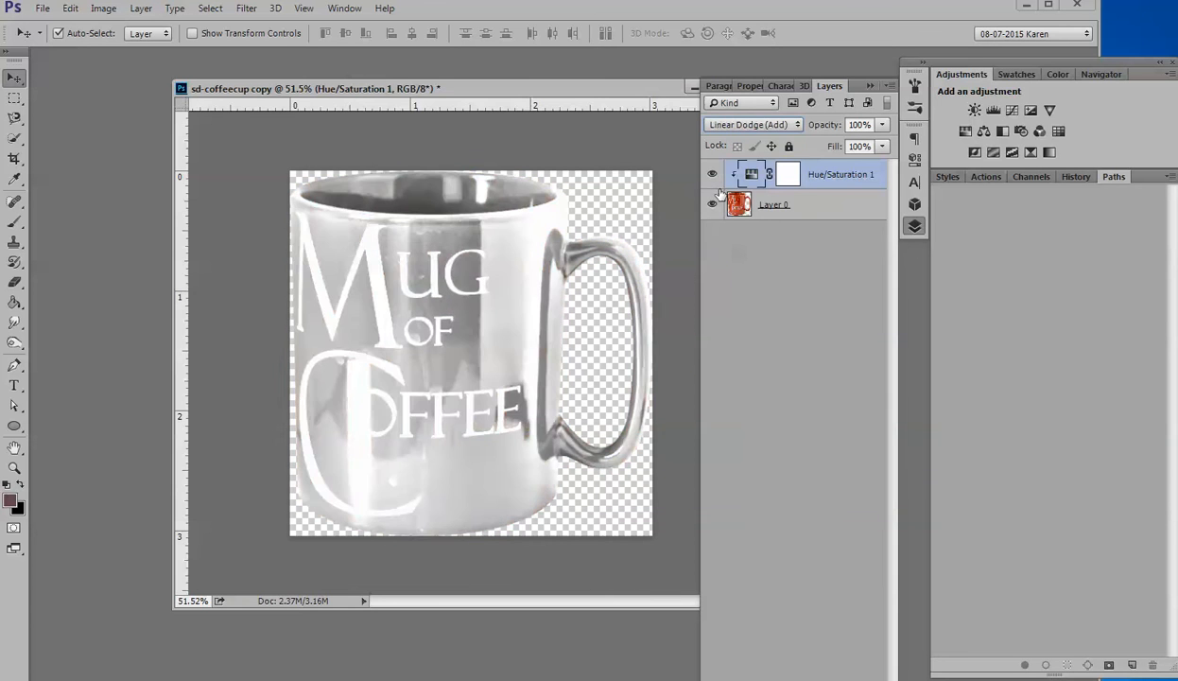
pyautogui.press('Down')
pyautogui.press('Down')
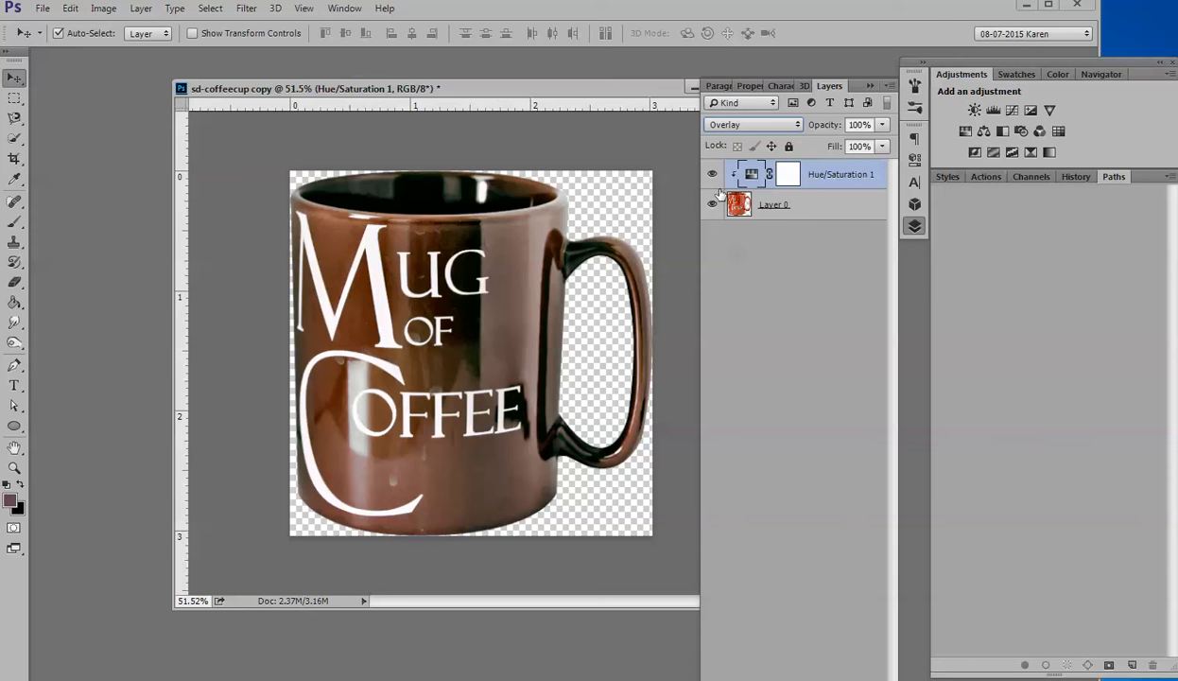
pyautogui.press('Down')
pyautogui.press('Down')
pyautogui.press('Down')
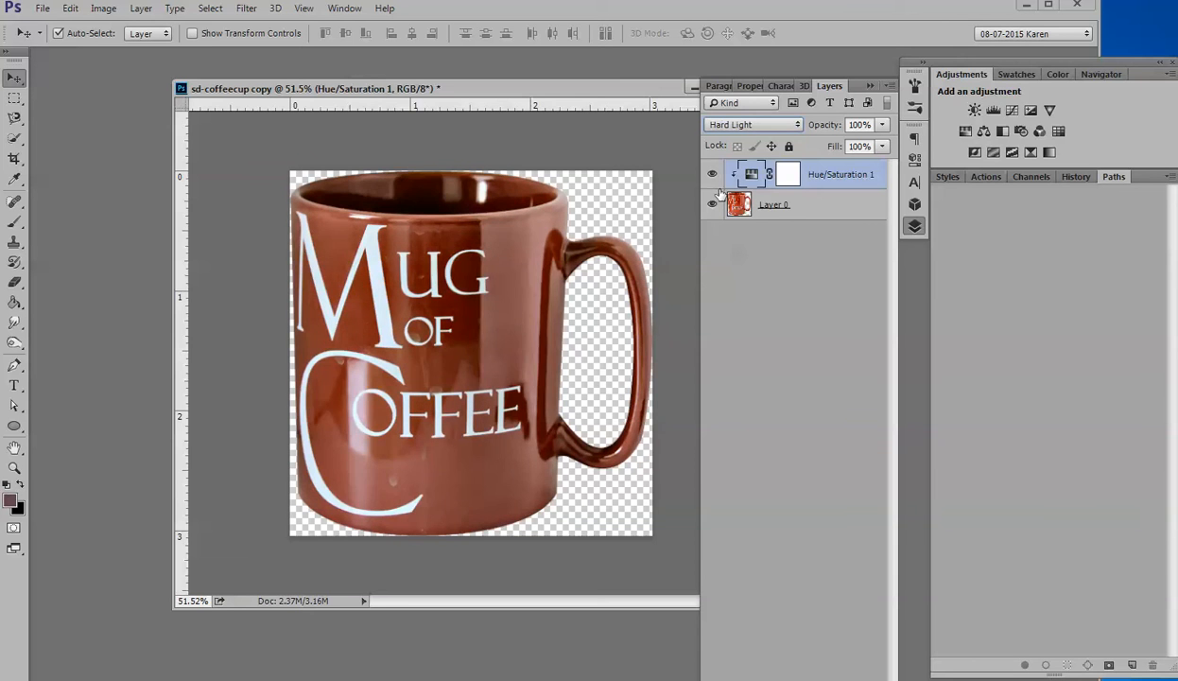
pyautogui.press('Down')
pyautogui.press('Down')
pyautogui.press('Down')
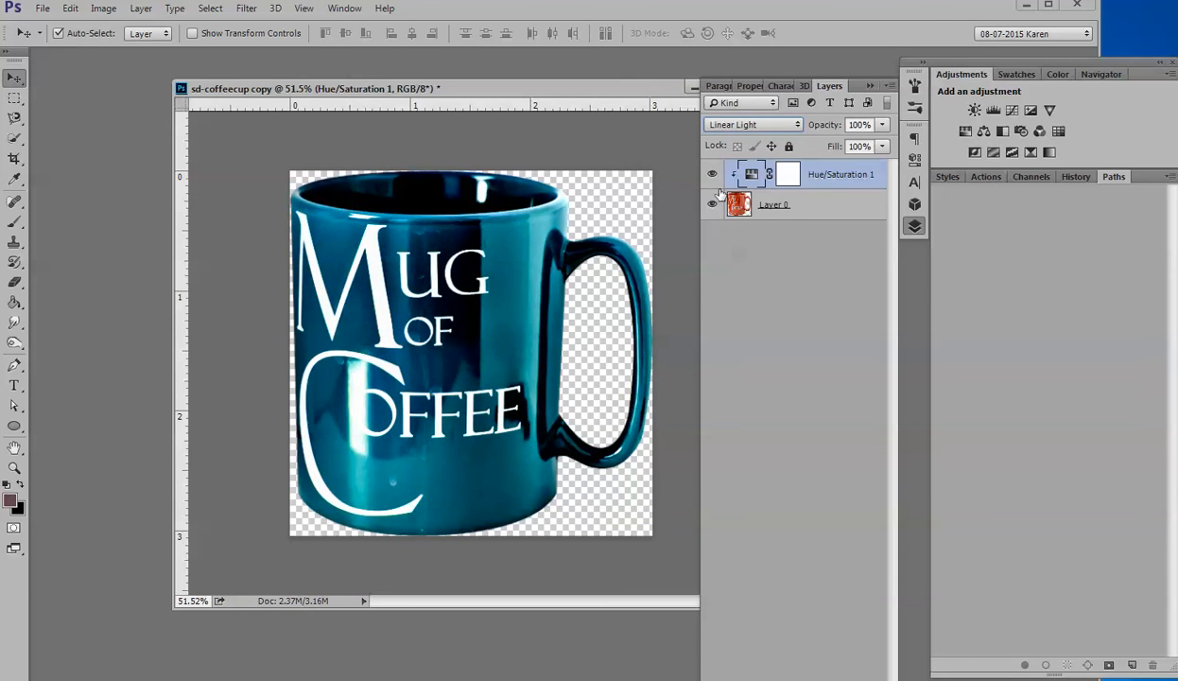
pyautogui.press('Down')
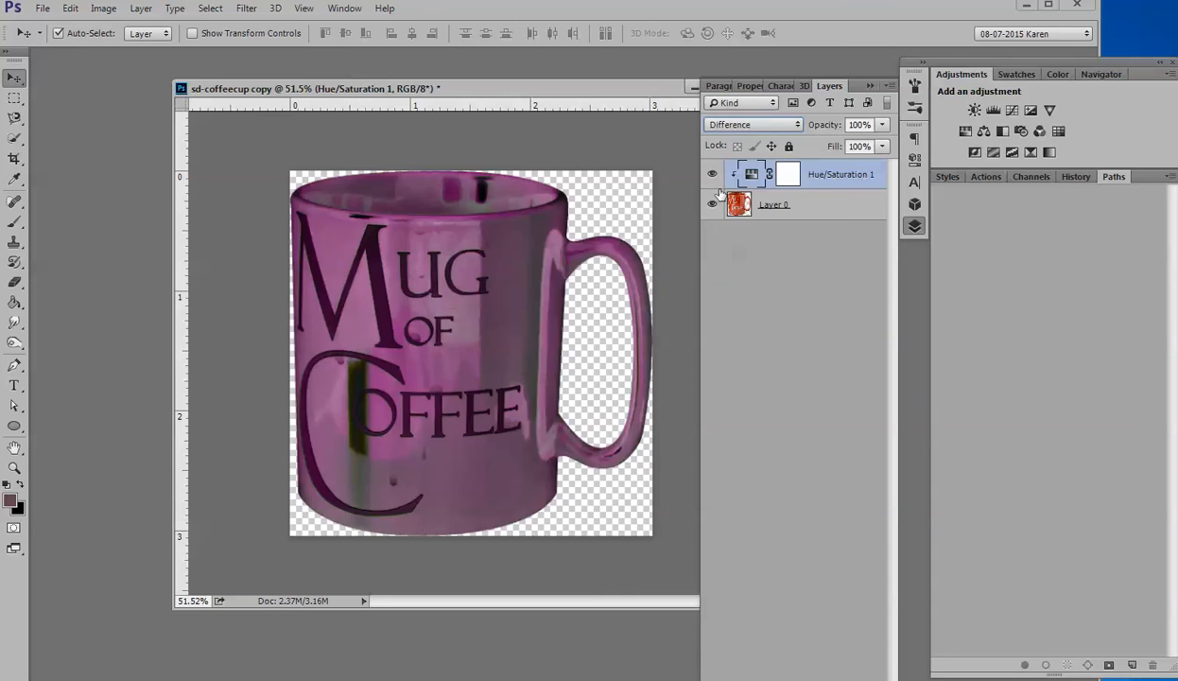
pyautogui.press('Down')
pyautogui.press('Down')
pyautogui.press('Down')
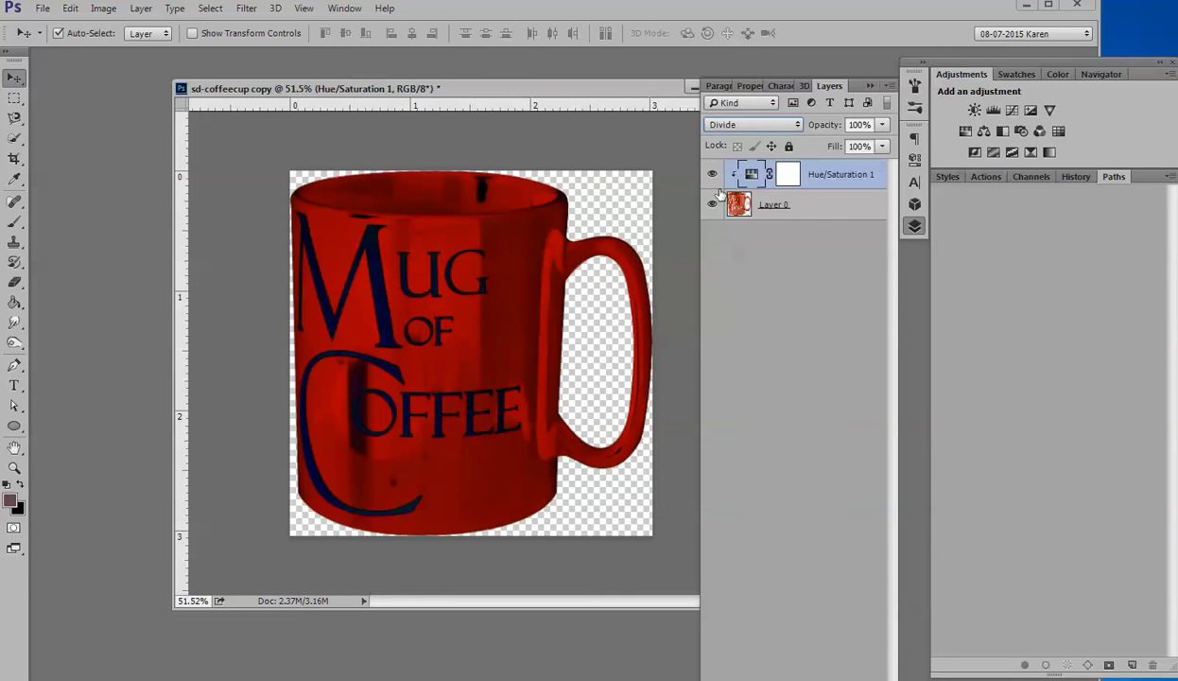
pyautogui.press('Down')
pyautogui.press('Down')
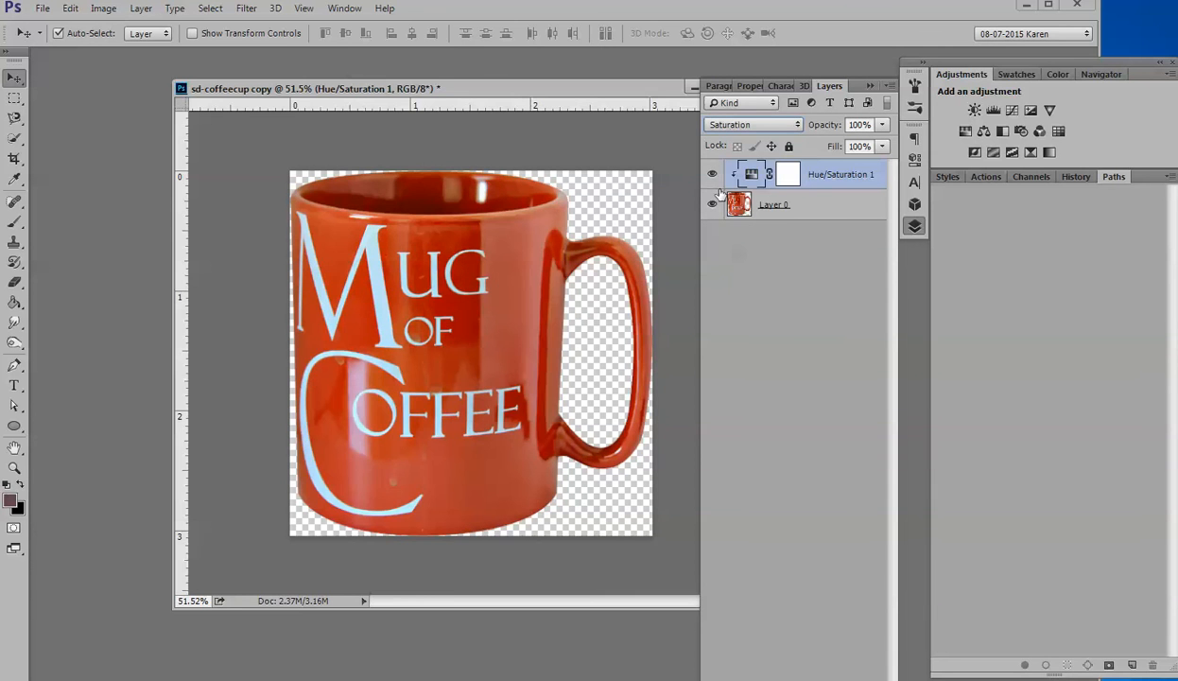